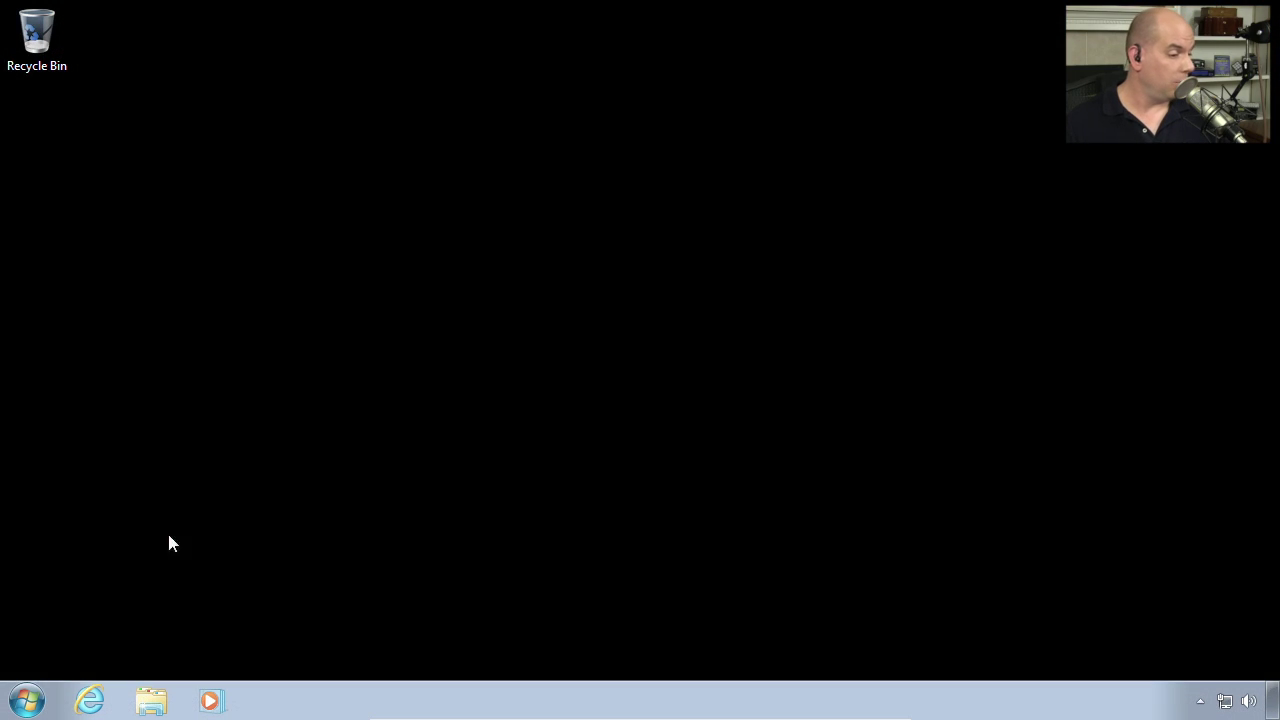
Open Windows Firewall from the Control Panel's Large icons view via the Start menu.
{"action": "left_click", "coordinate": [27, 700]}
{"action": "left_click", "coordinate": [345, 482]}
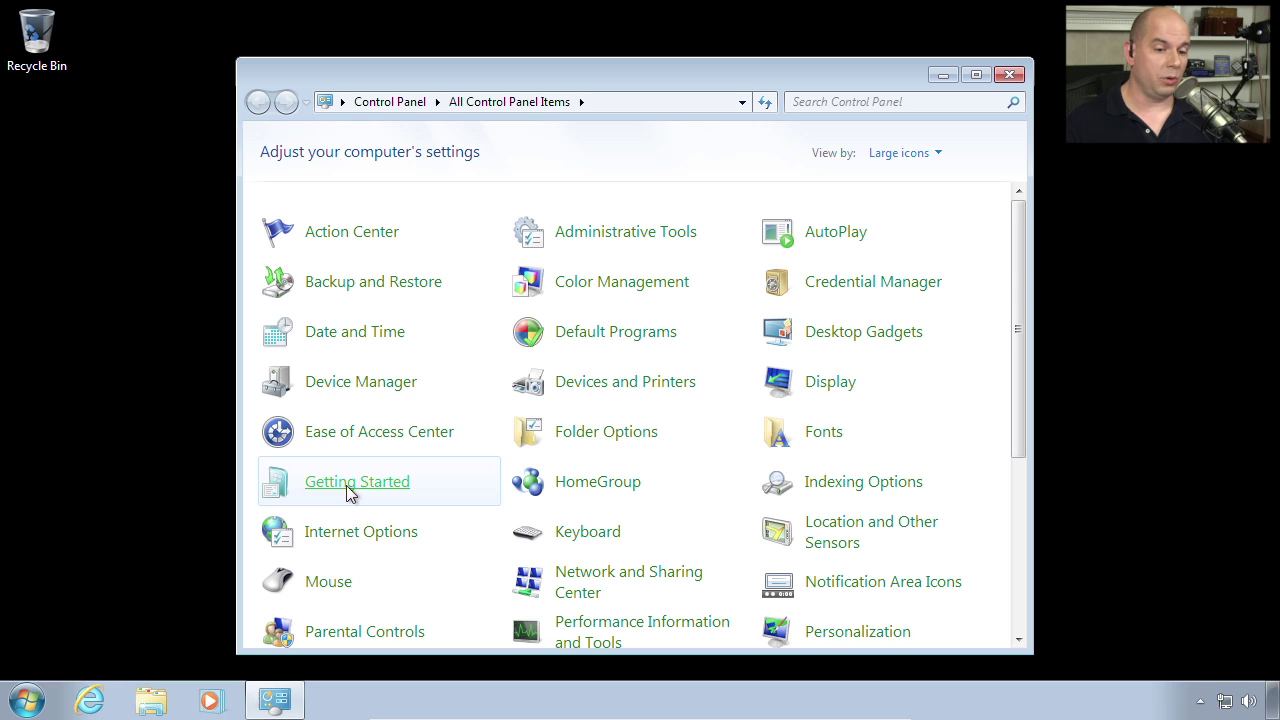
{"action": "scroll", "coordinate": [734, 450], "scroll_direction": "down", "scroll_amount": 5}
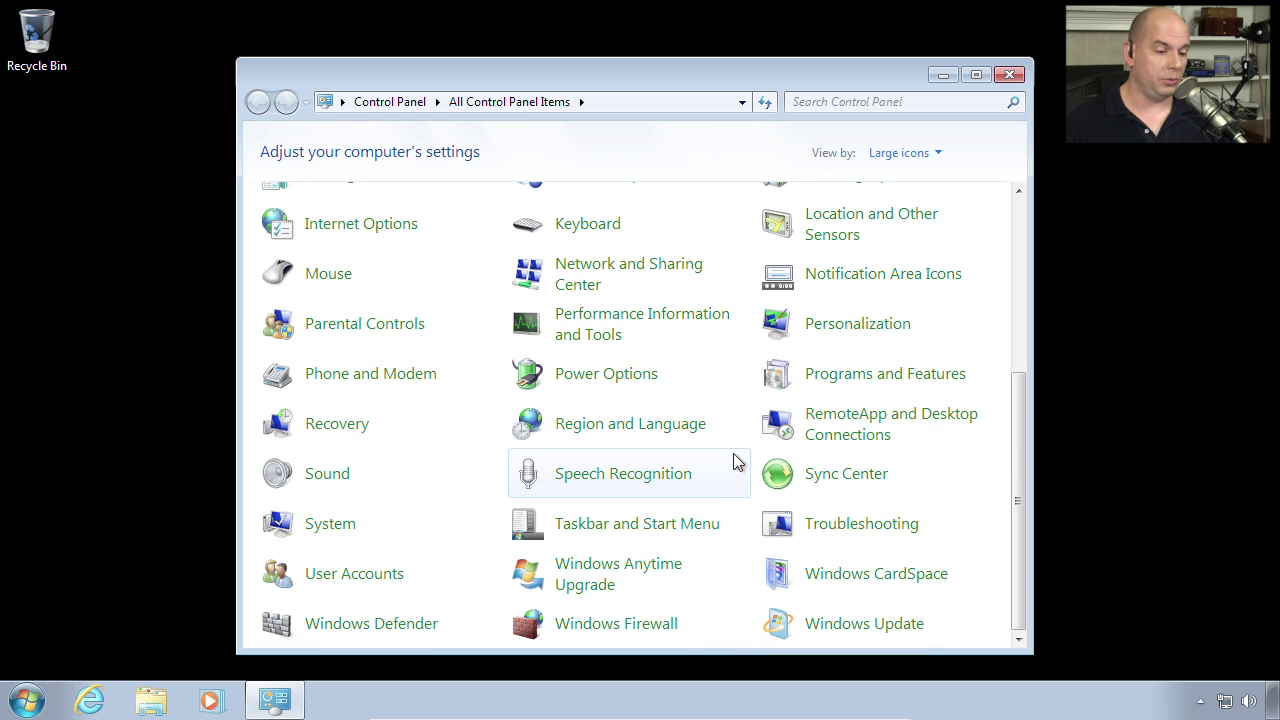
{"action": "left_click", "coordinate": [565, 634]}
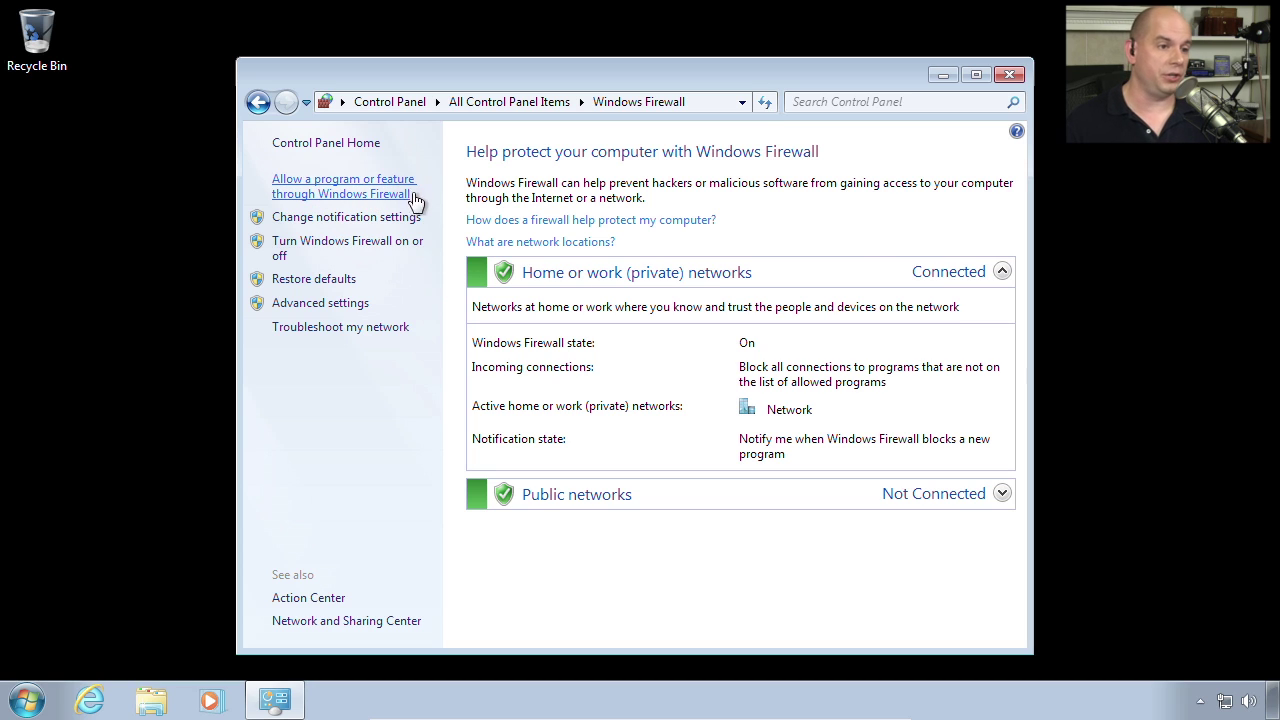
Show the programs and features allowed through Windows Firewall and scroll down the list.
{"action": "left_click", "coordinate": [386, 195]}
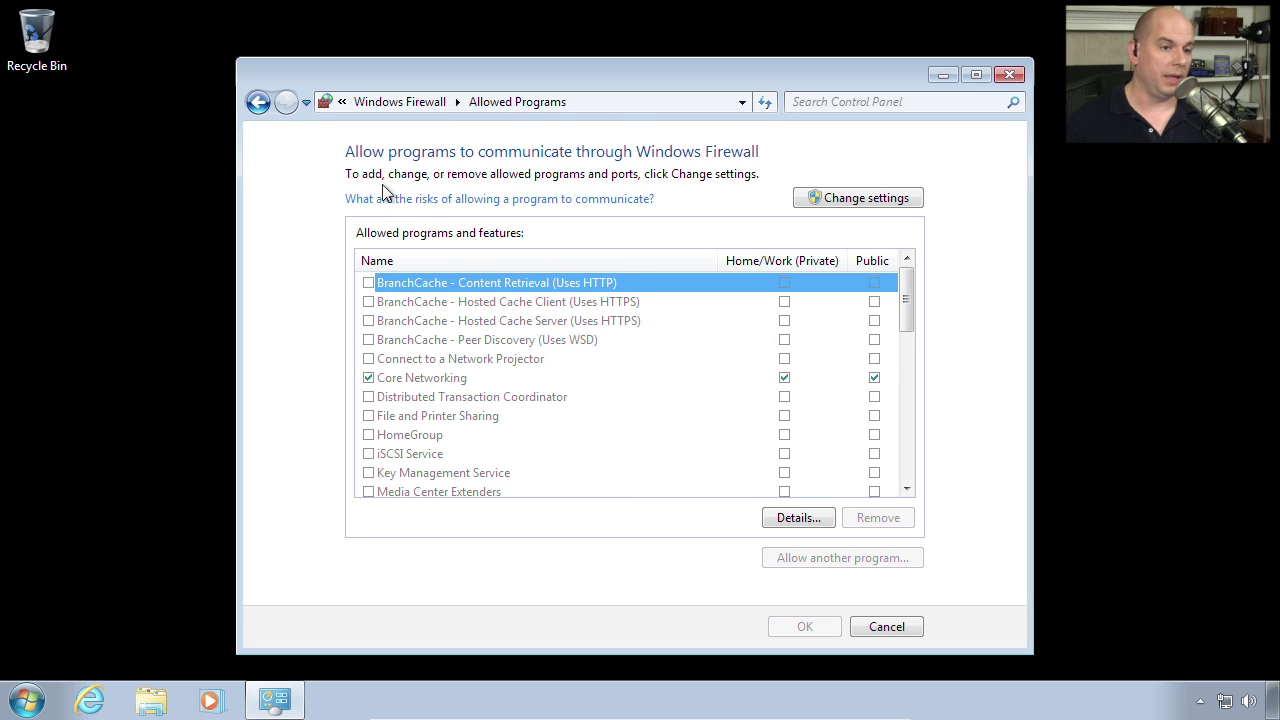
{"action": "scroll", "coordinate": [465, 368], "scroll_direction": "down", "scroll_amount": 1}
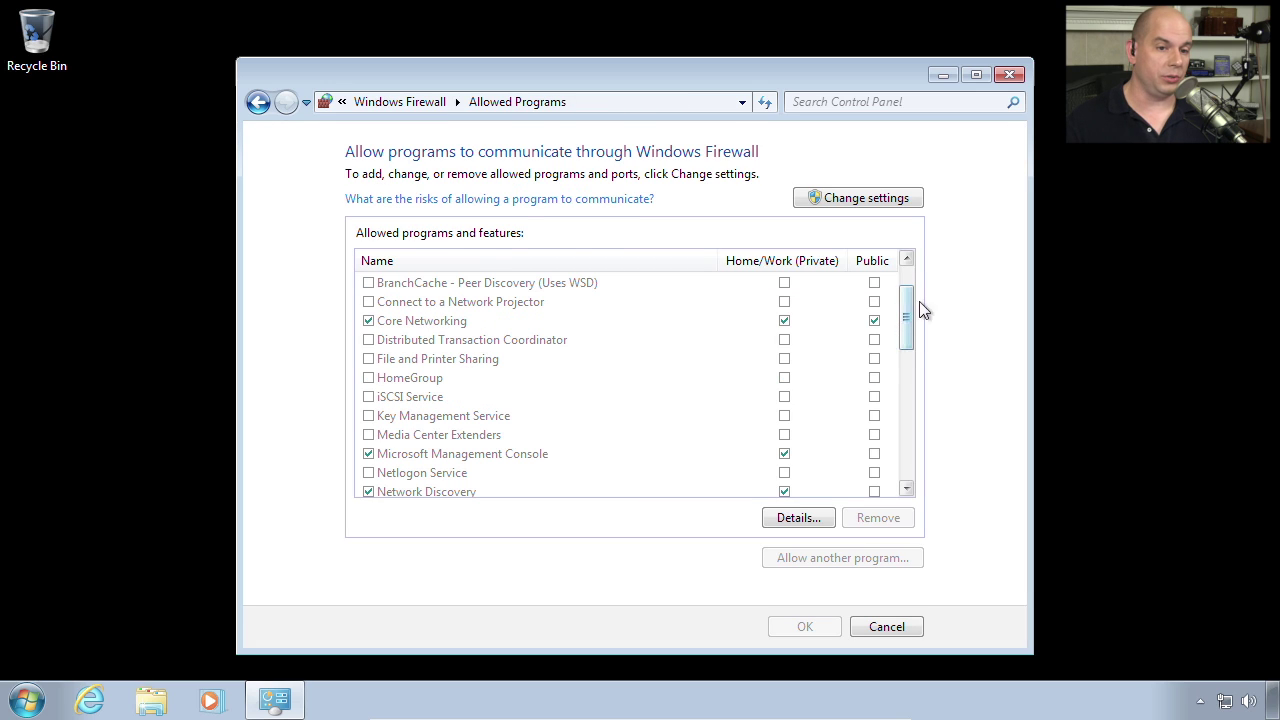
{"action": "left_click_drag", "start_coordinate": [909, 297], "coordinate": [909, 266]}
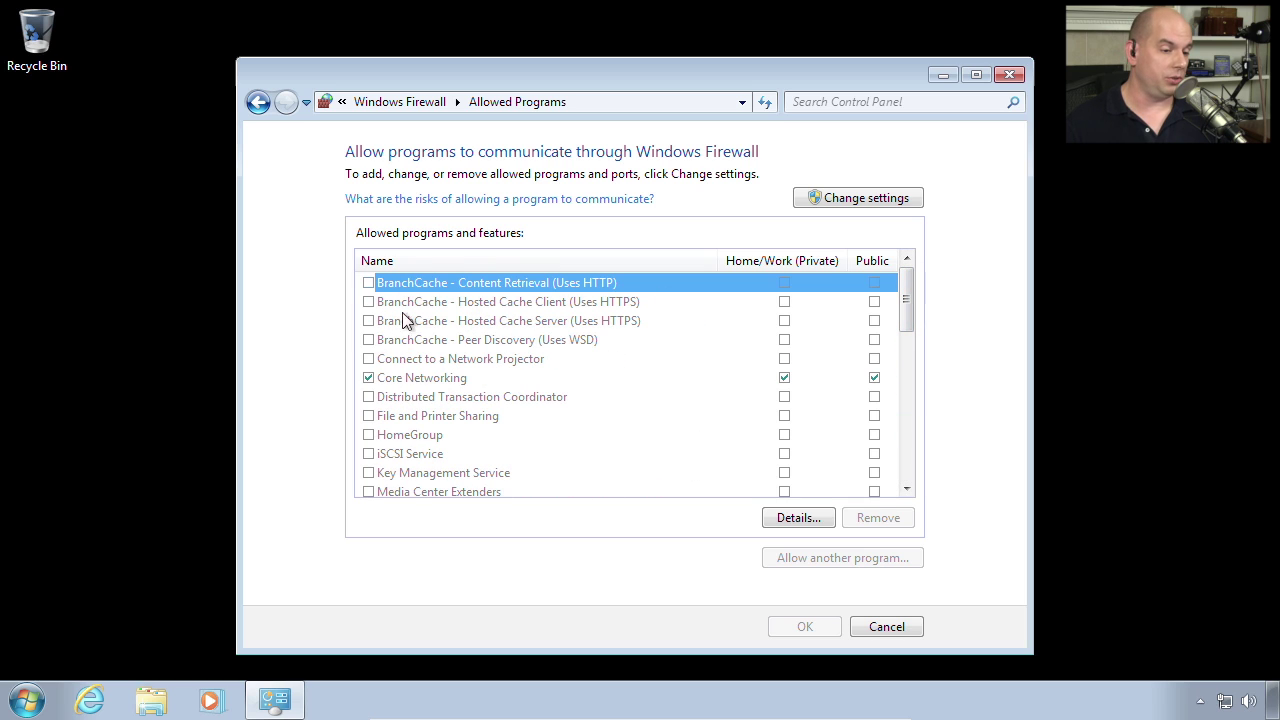
{"action": "left_click_drag", "start_coordinate": [906, 305], "coordinate": [903, 408]}
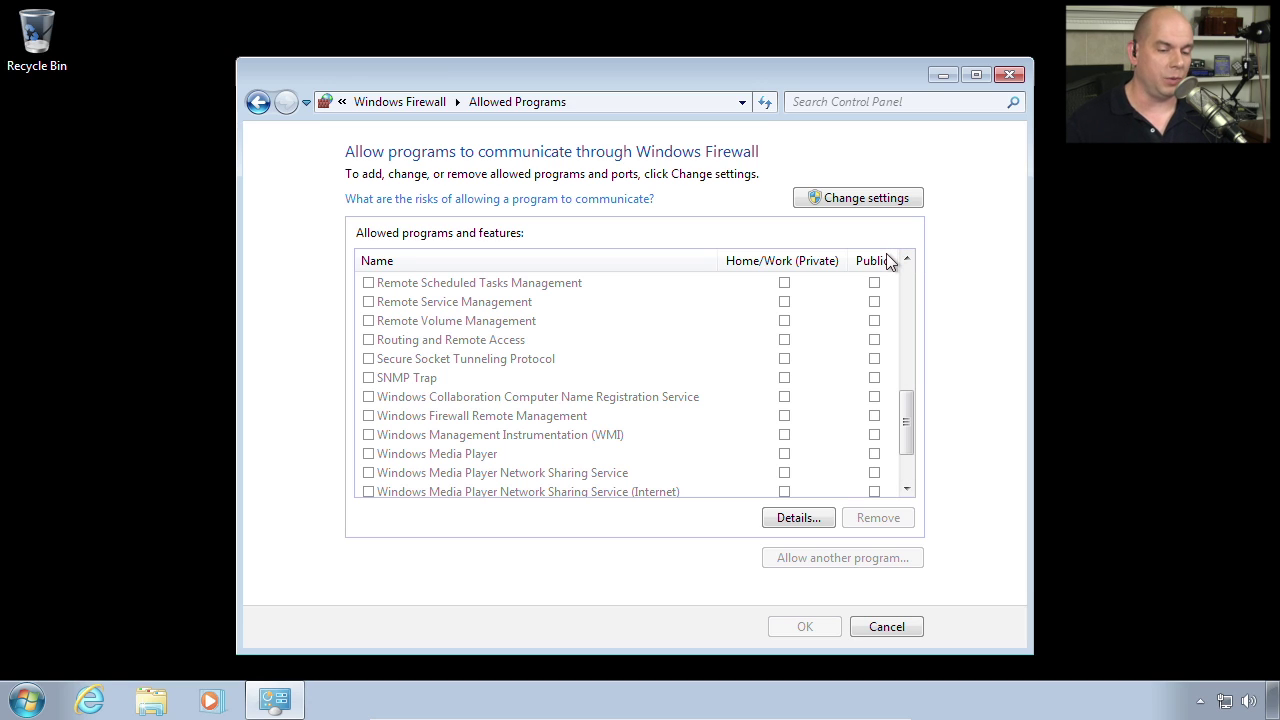
View the Details of Windows Firewall Remote Management, then close that dialog.
{"action": "left_click", "coordinate": [482, 418]}
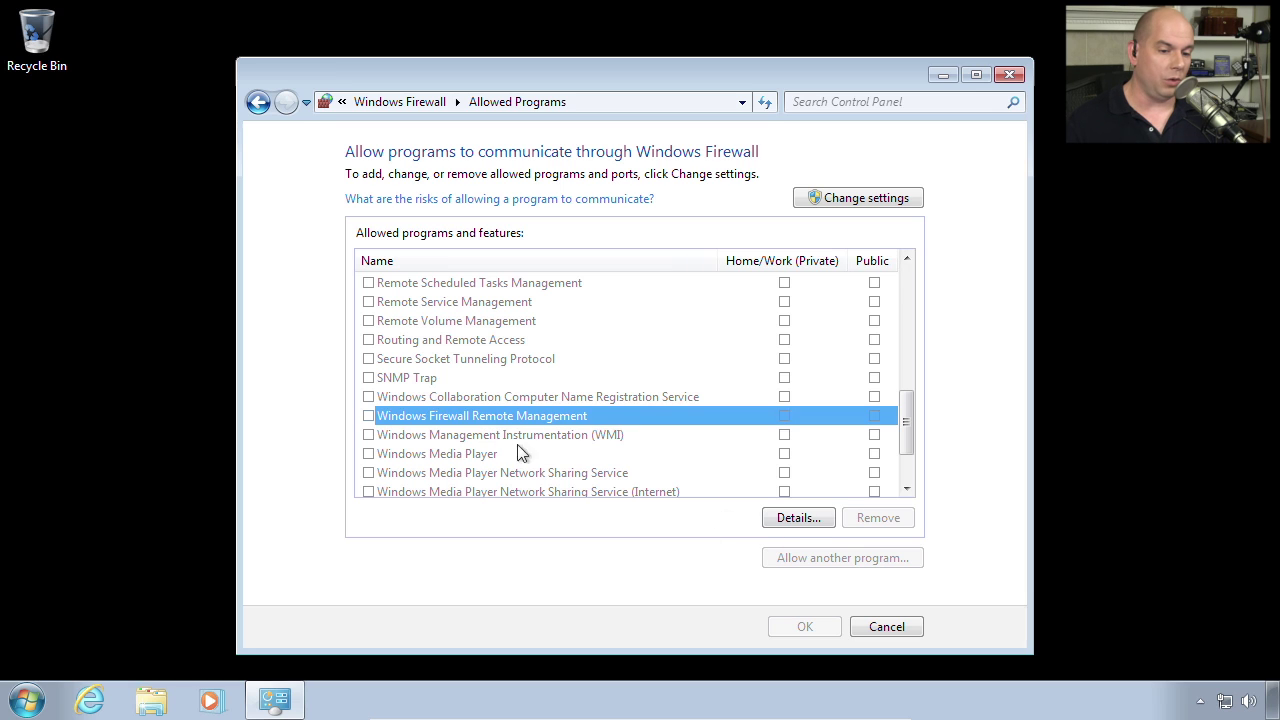
{"action": "left_click", "coordinate": [792, 524]}
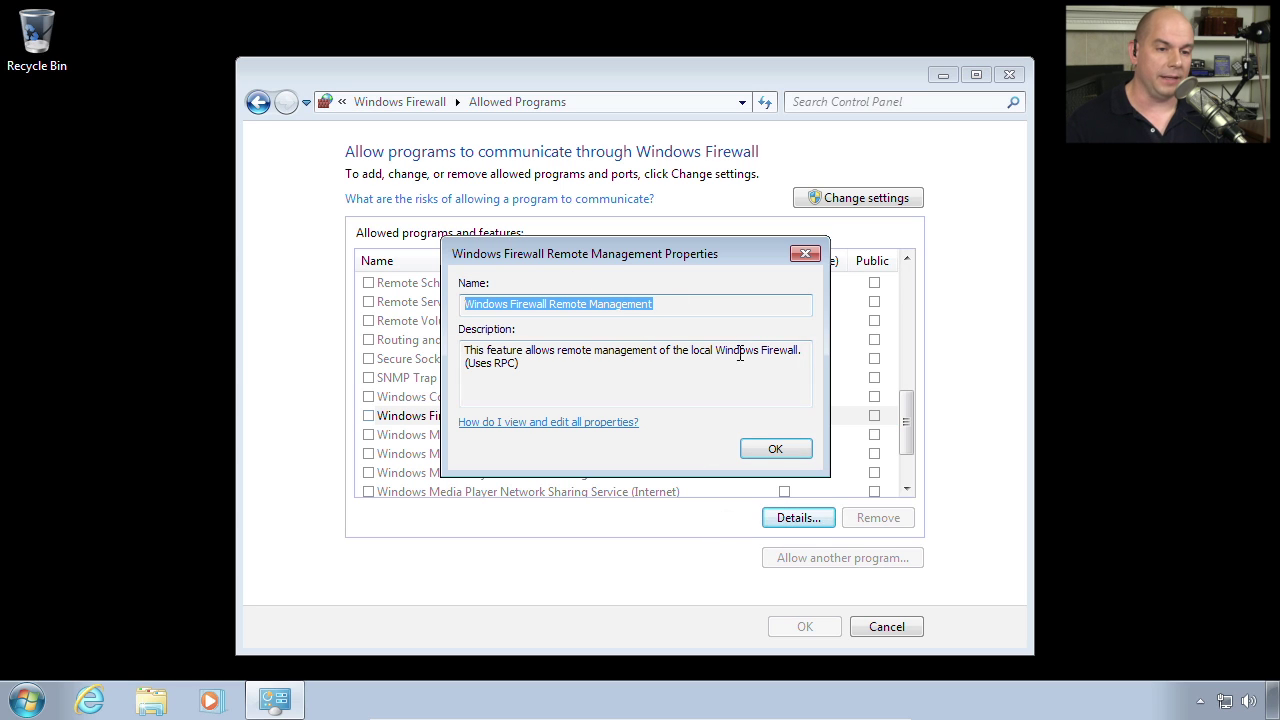
{"action": "left_click", "coordinate": [806, 254]}
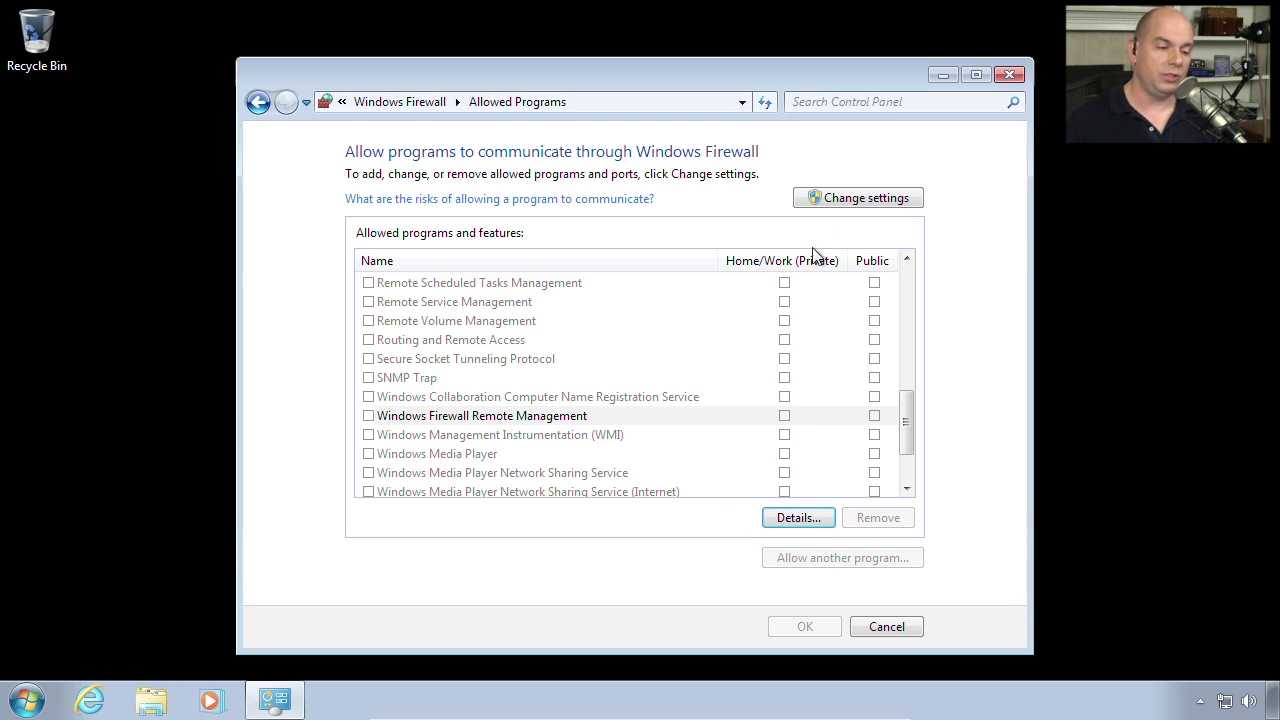
Unlock the allowed-programs list for editing with Change settings.
{"action": "left_click", "coordinate": [852, 201]}
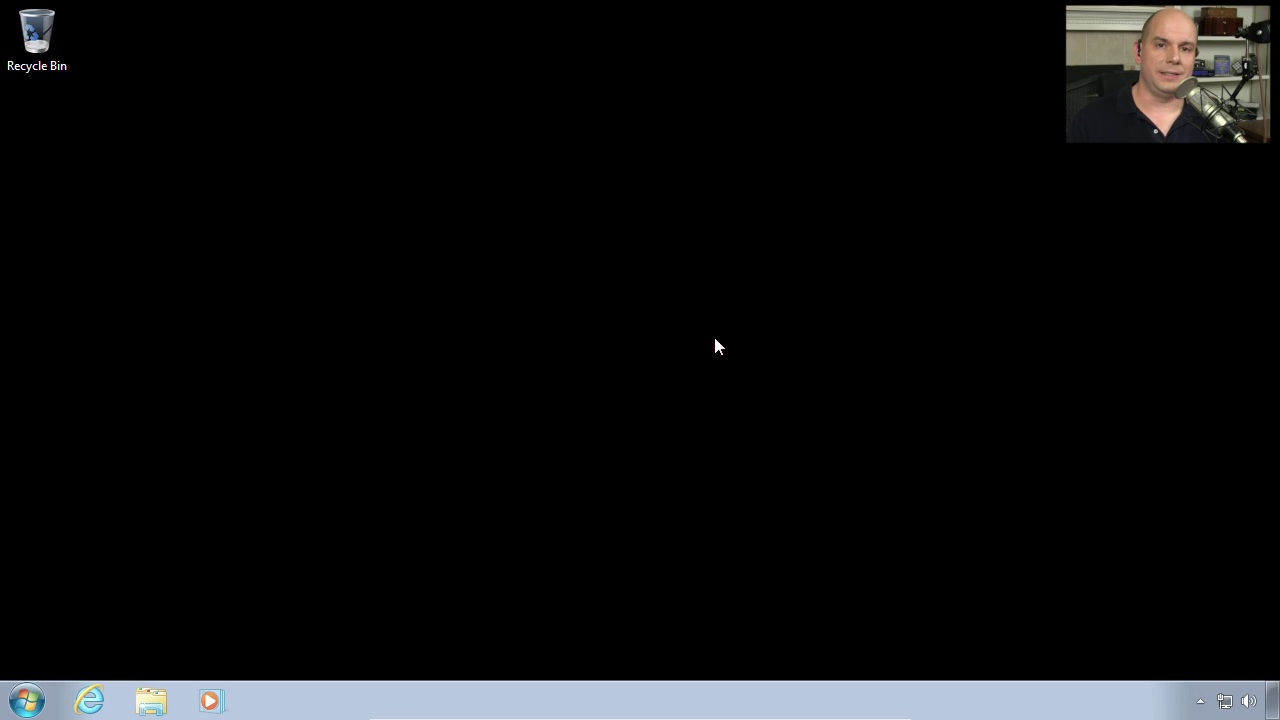
Reopen Windows Firewall from Control Panel and launch its Advanced Settings console, maximized.
{"action": "left_click", "coordinate": [27, 700]}
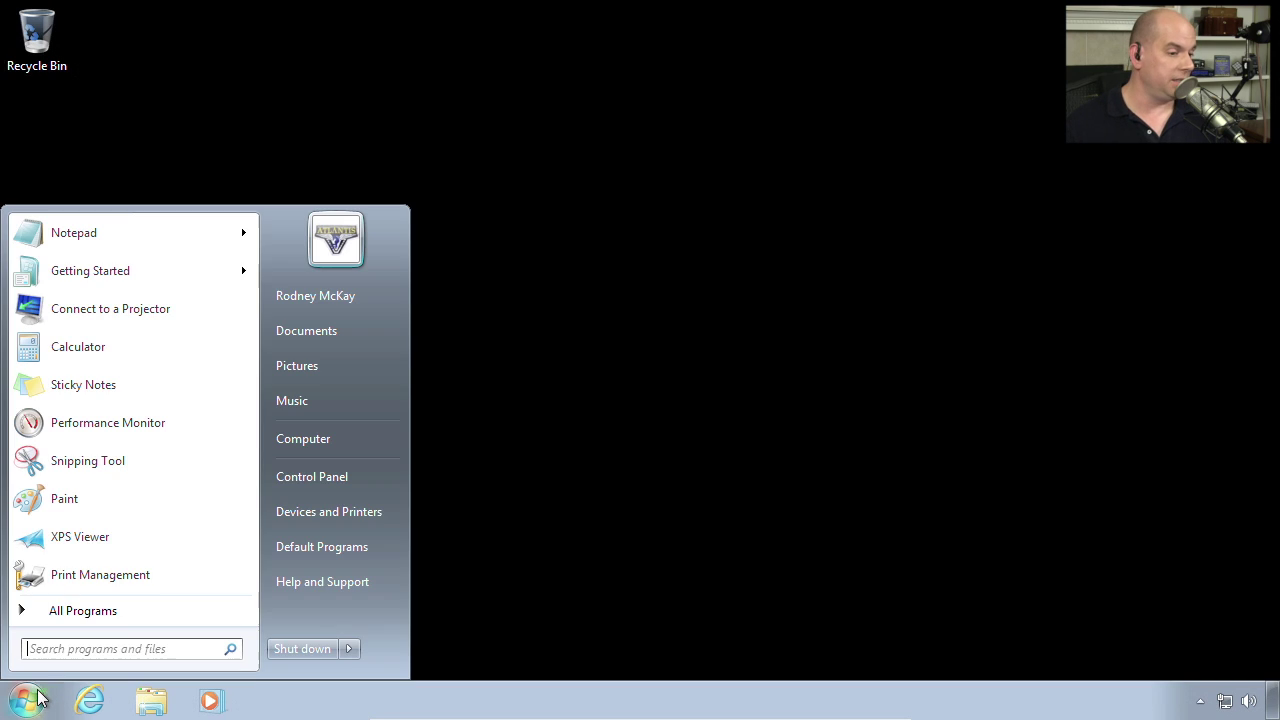
{"action": "left_click", "coordinate": [326, 476]}
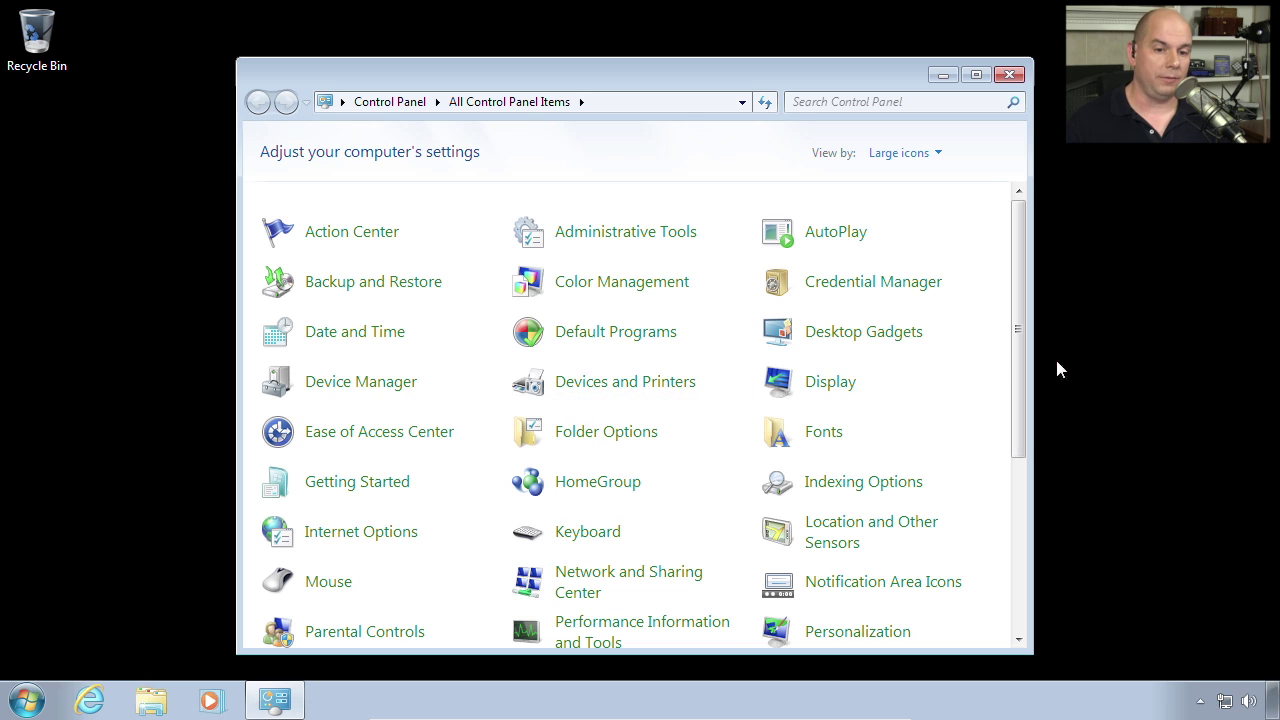
{"action": "left_click_drag", "start_coordinate": [1014, 309], "coordinate": [1030, 585]}
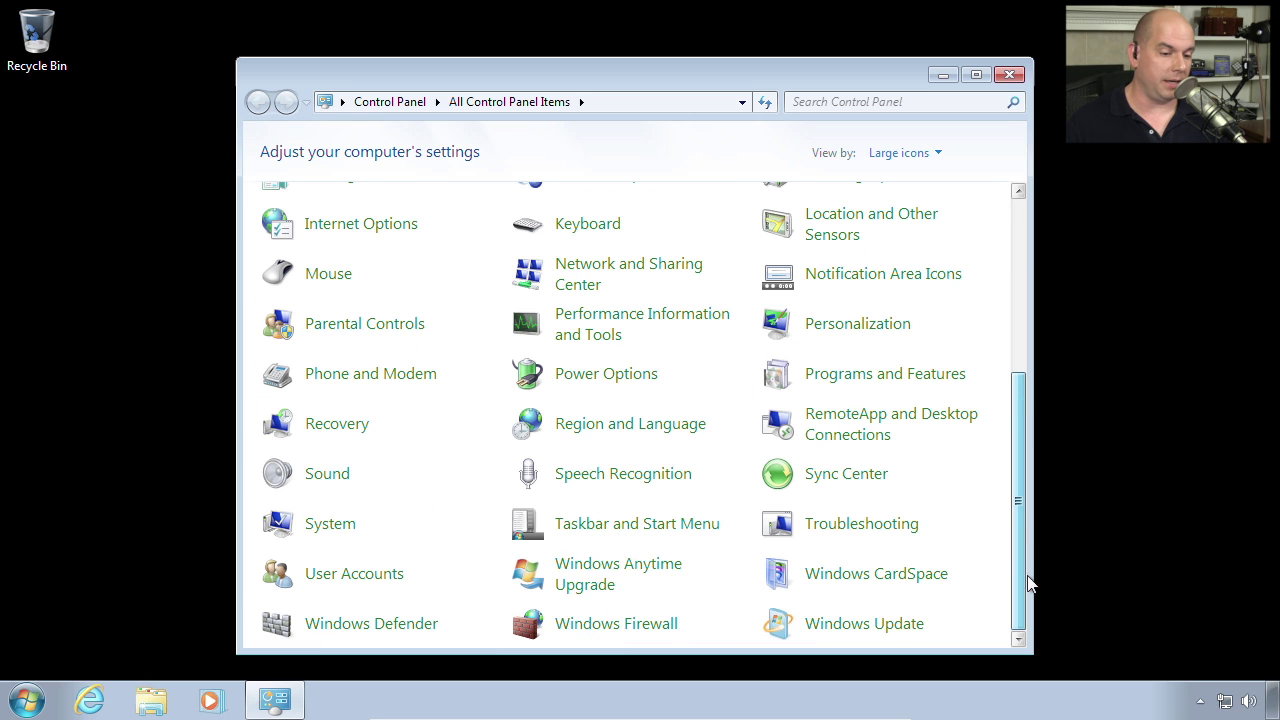
{"action": "left_click", "coordinate": [617, 624]}
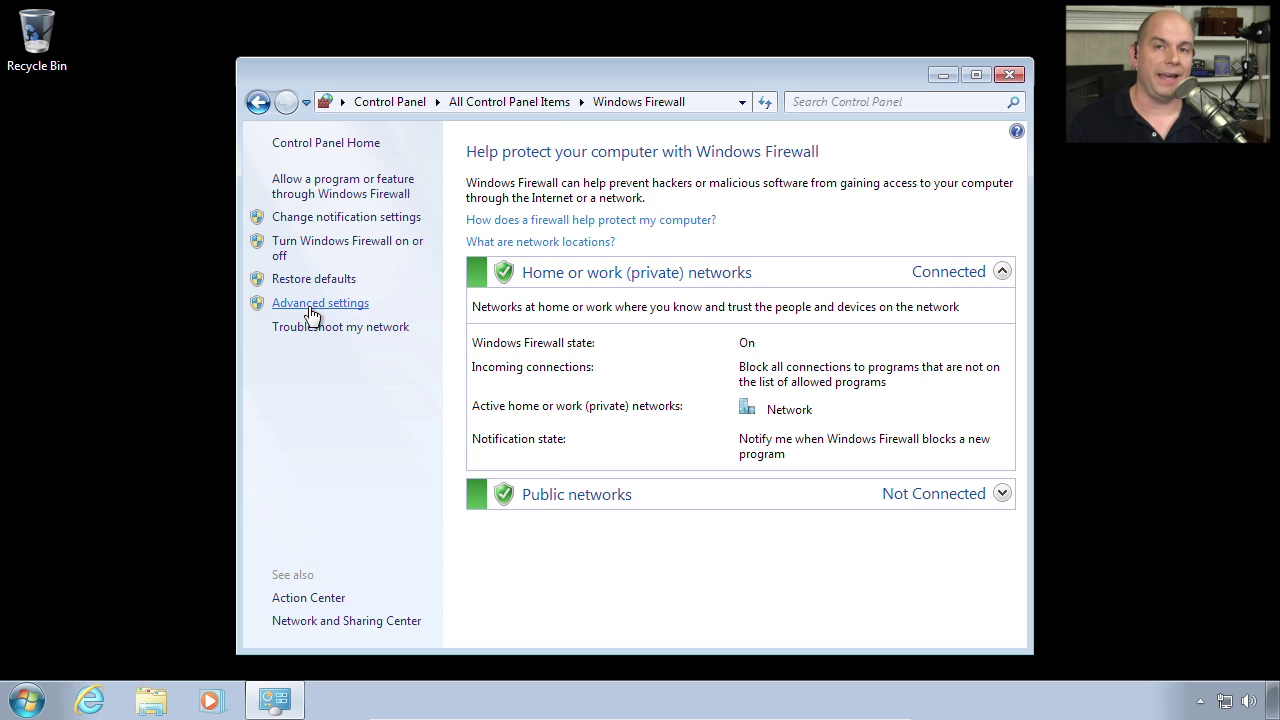
{"action": "left_click", "coordinate": [312, 304]}
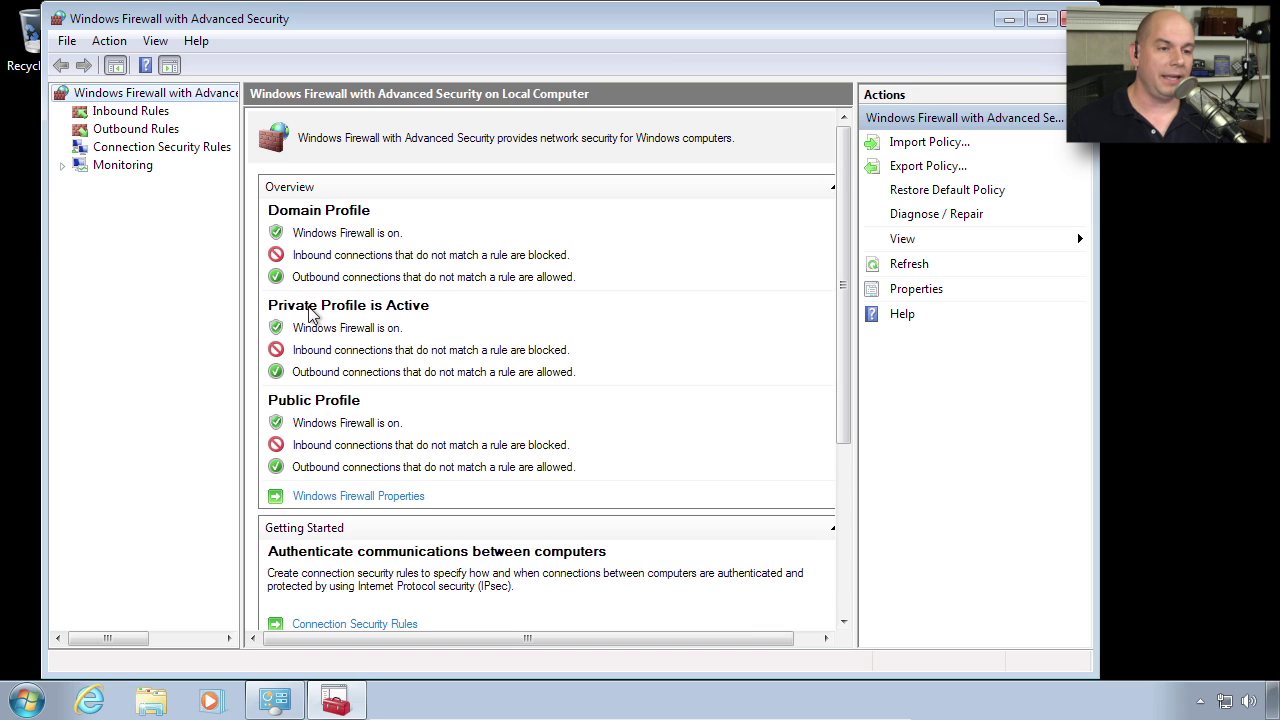
{"action": "left_click", "coordinate": [1041, 27]}
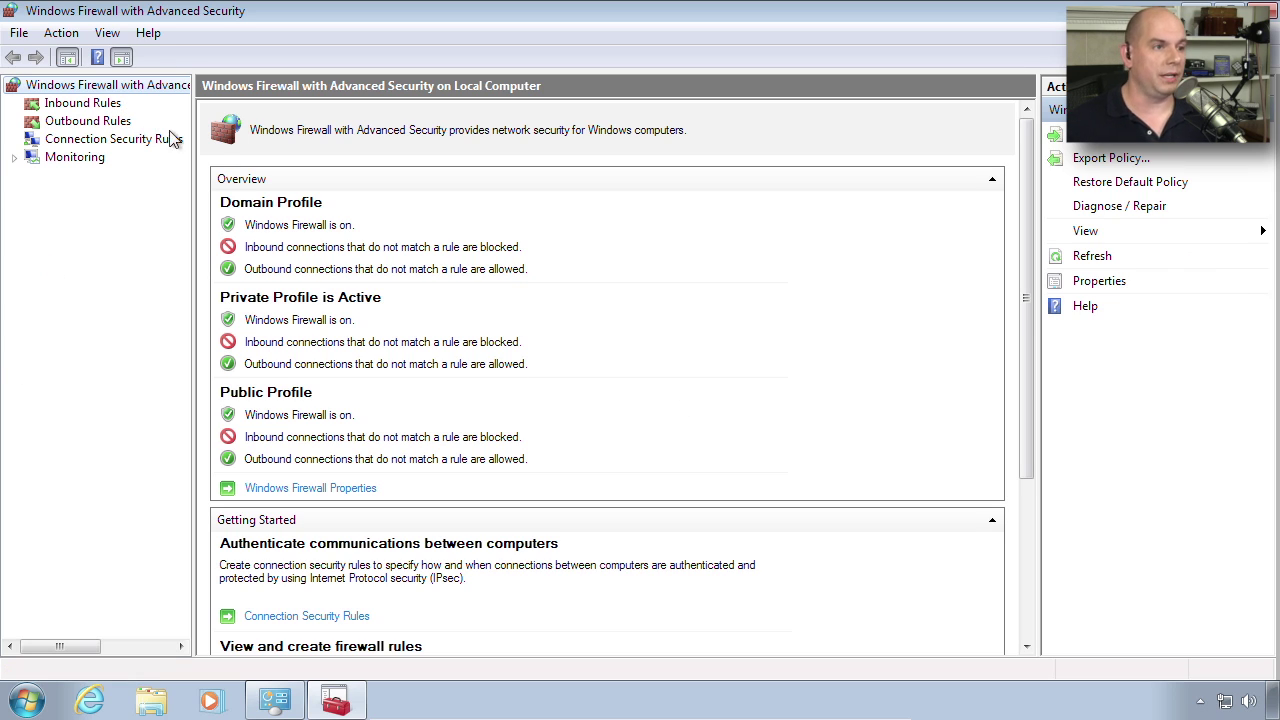
Expand Monitoring, list the Inbound Rules, and select Core Networking - IPv6 (IPv6-In).
{"action": "left_click", "coordinate": [15, 158]}
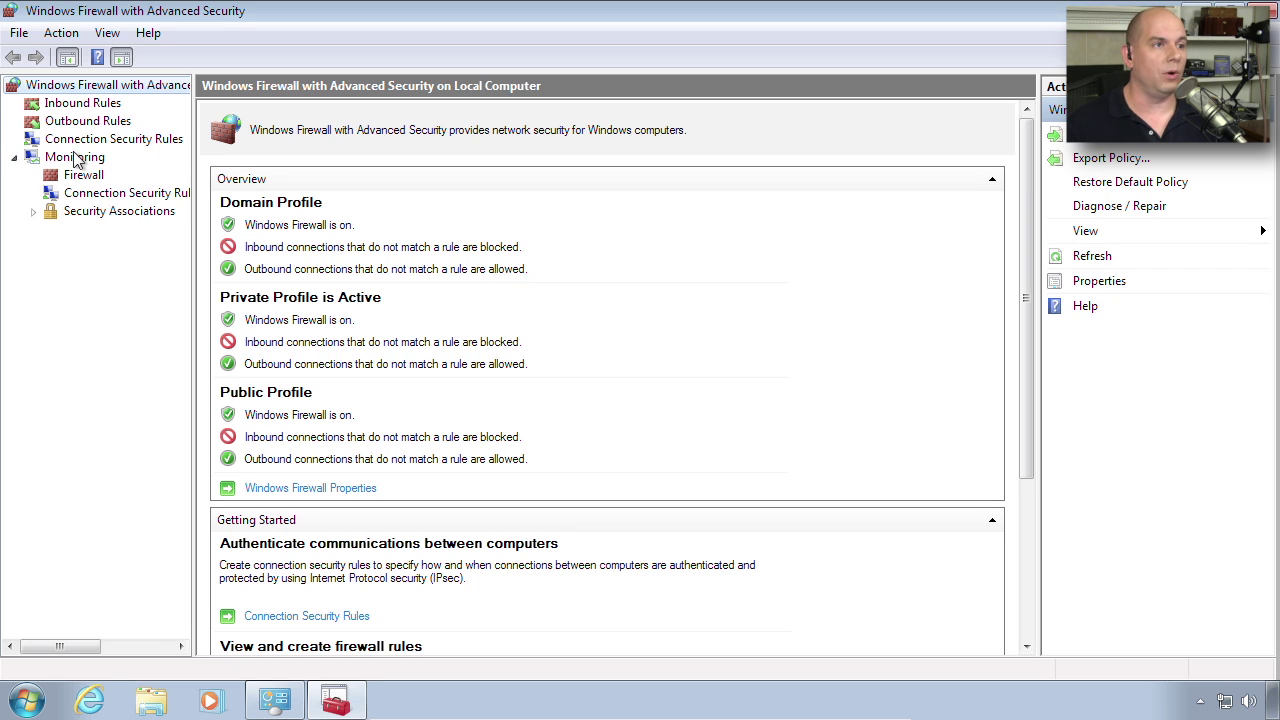
{"action": "left_click", "coordinate": [74, 112]}
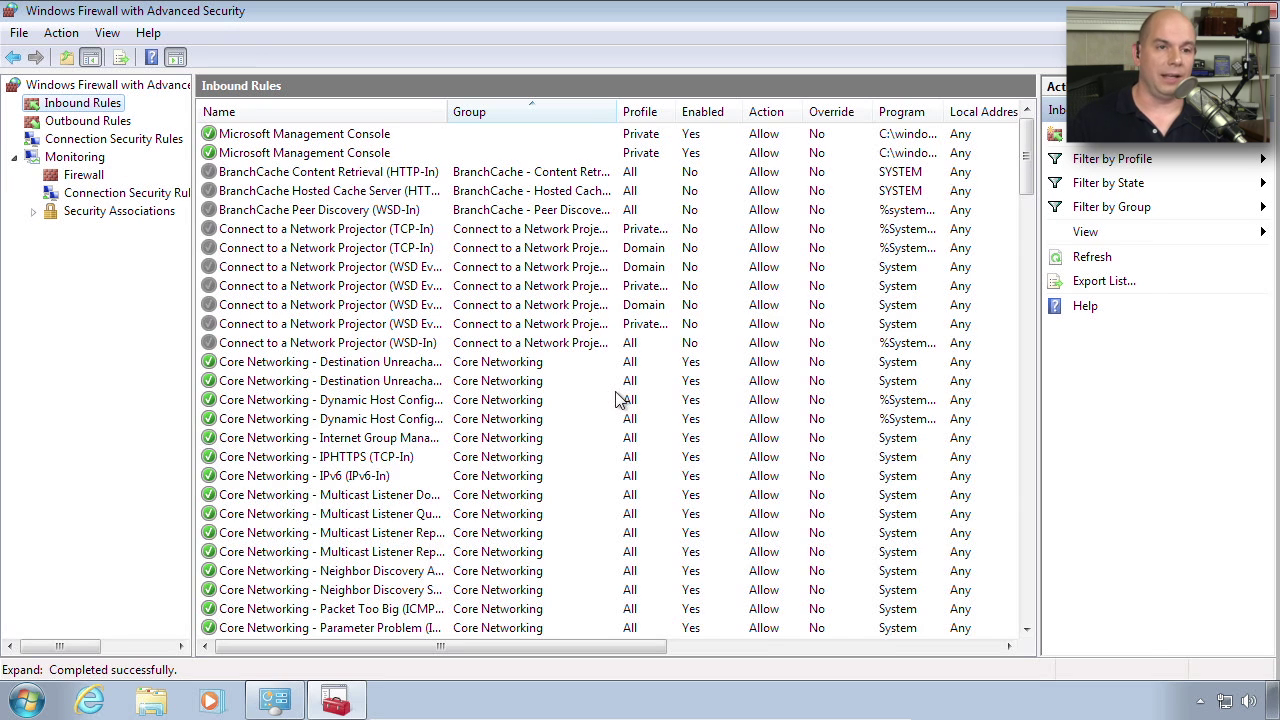
{"action": "left_click", "coordinate": [338, 476]}
{"action": "right_click", "coordinate": [338, 476]}
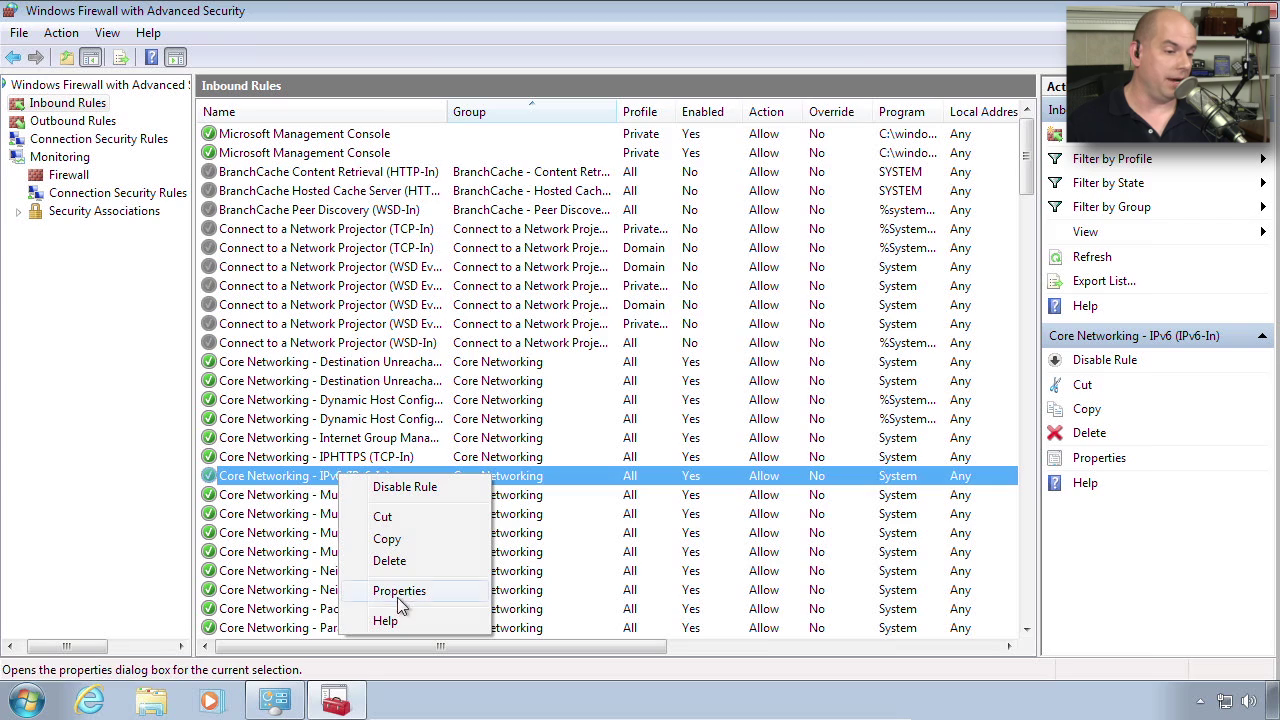
{"action": "left_click", "coordinate": [399, 595]}
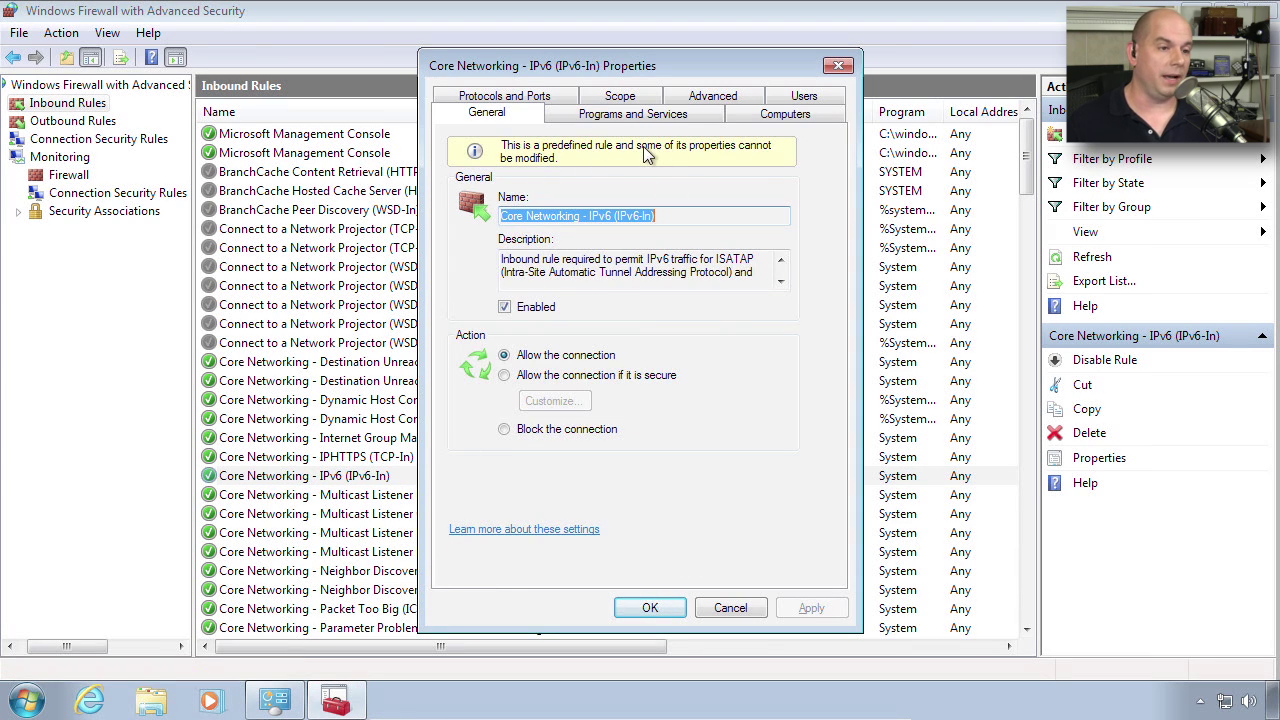
{"action": "left_click", "coordinate": [594, 118]}
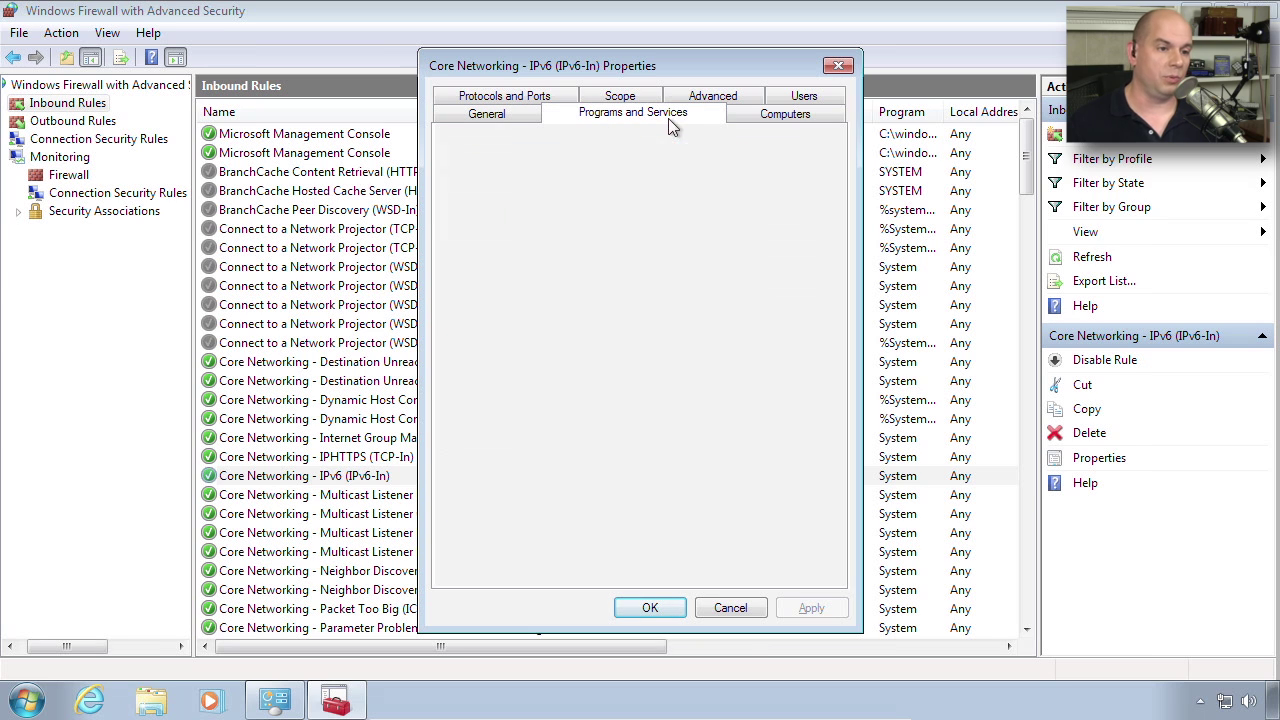
{"action": "left_click", "coordinate": [826, 120]}
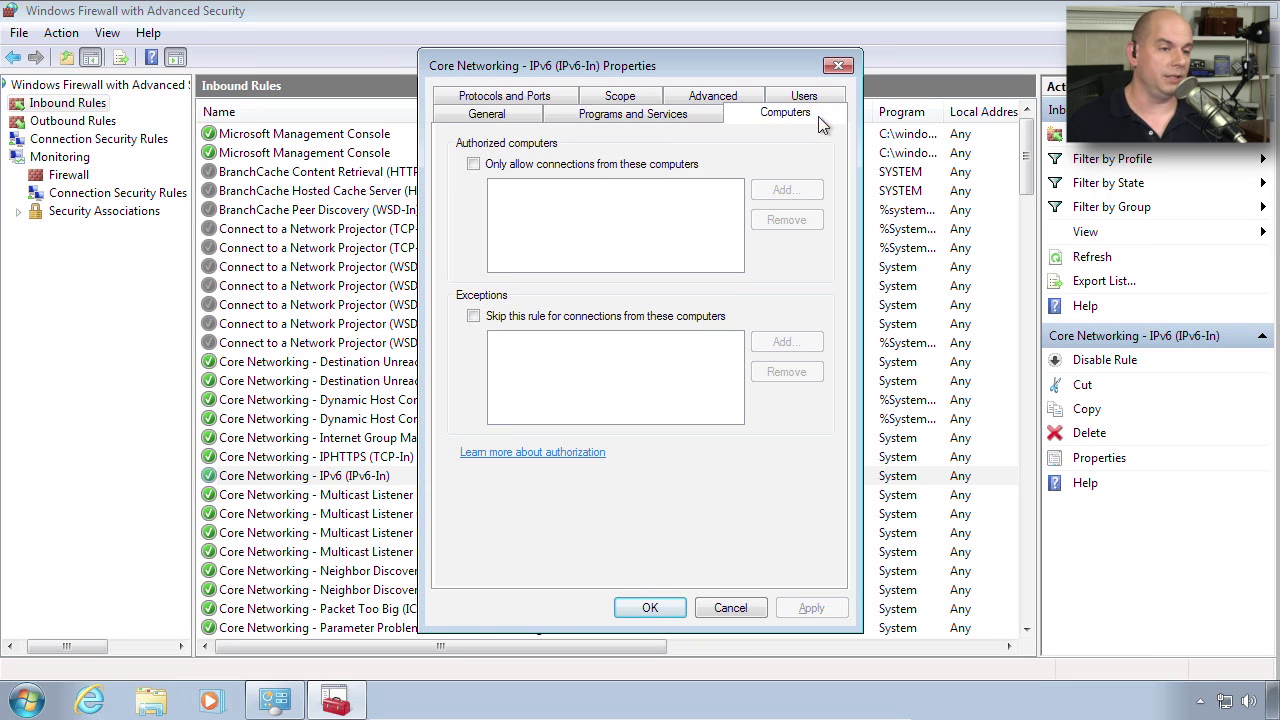
{"action": "left_click", "coordinate": [505, 97]}
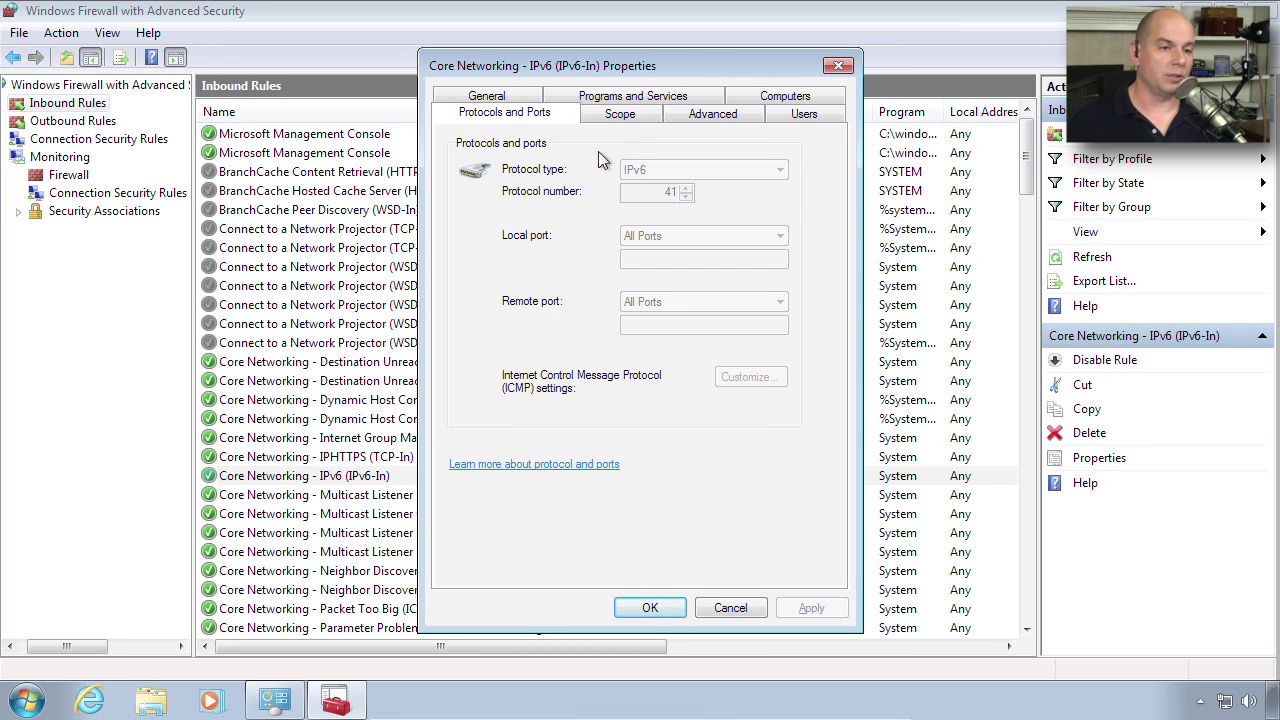
{"action": "left_click", "coordinate": [620, 117]}
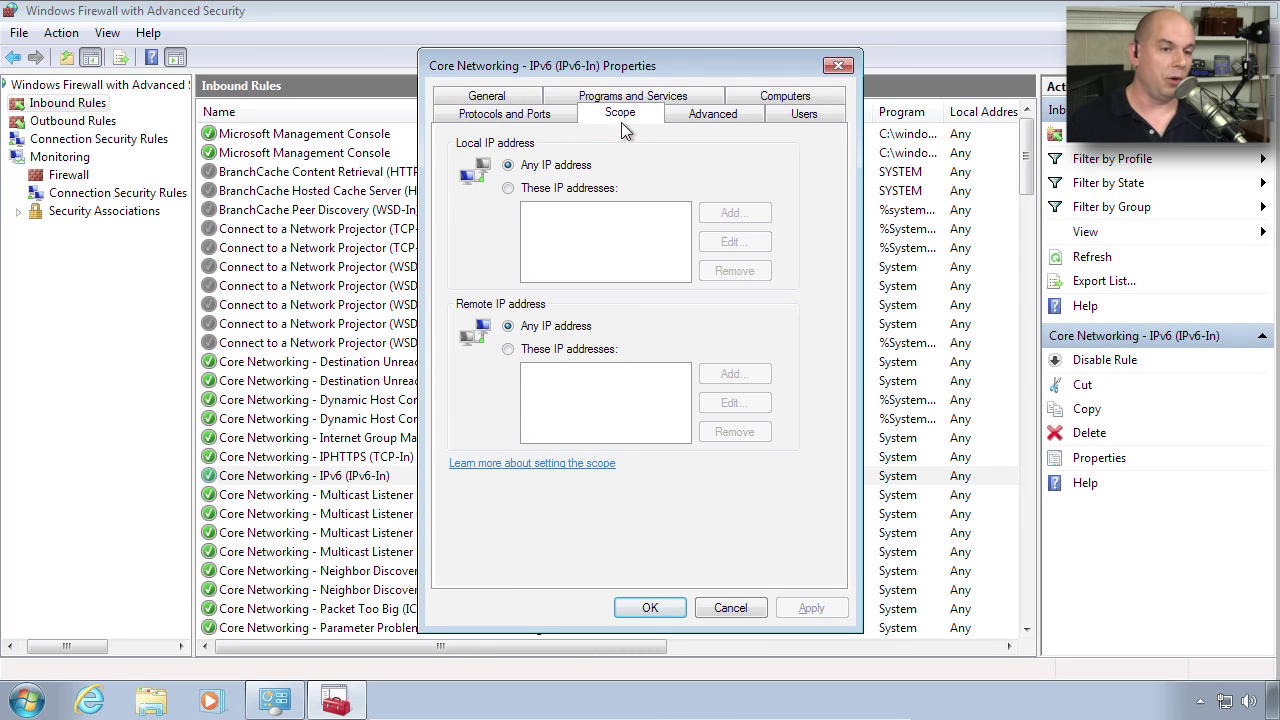
{"action": "left_click", "coordinate": [706, 118]}
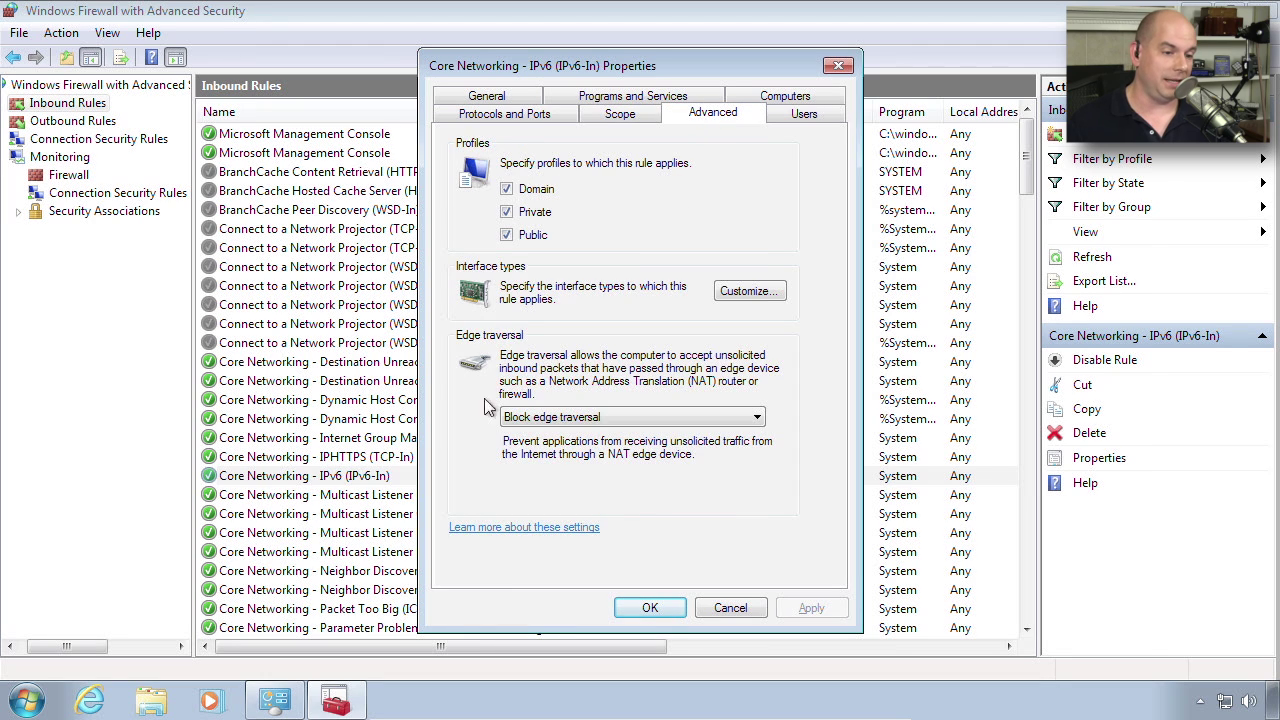
{"action": "left_click", "coordinate": [818, 114]}
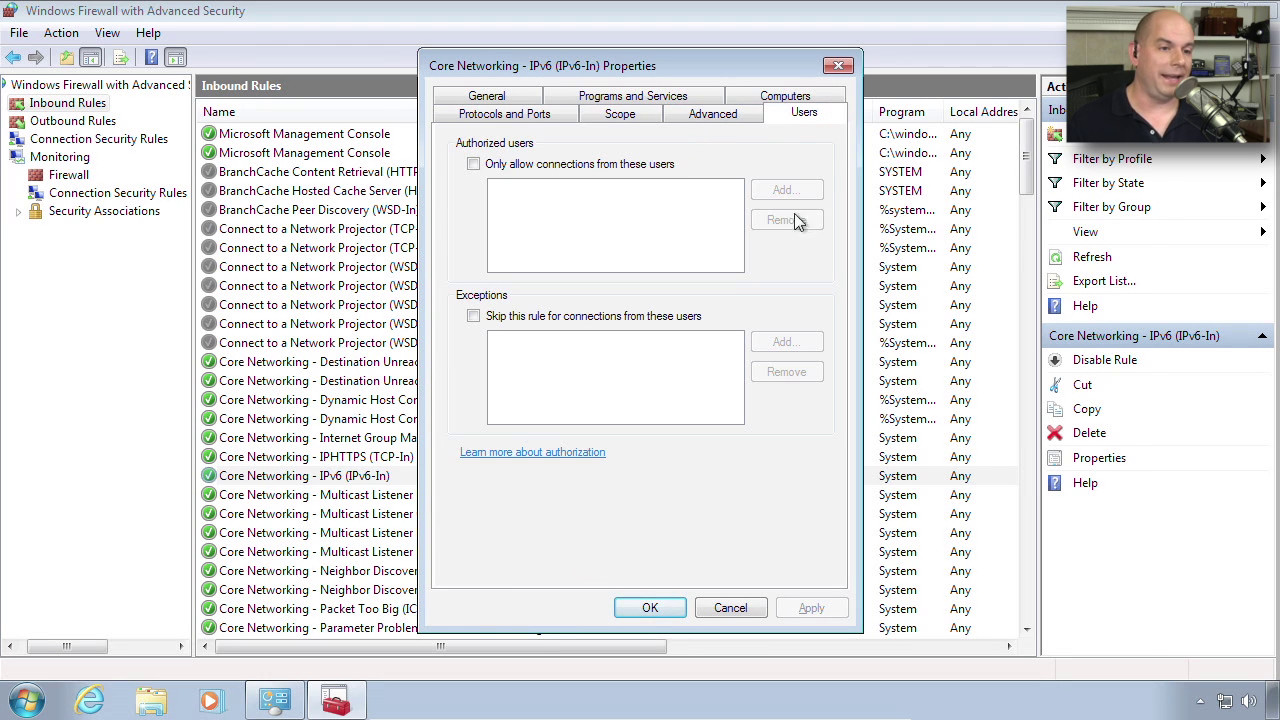
{"action": "left_click", "coordinate": [834, 67]}
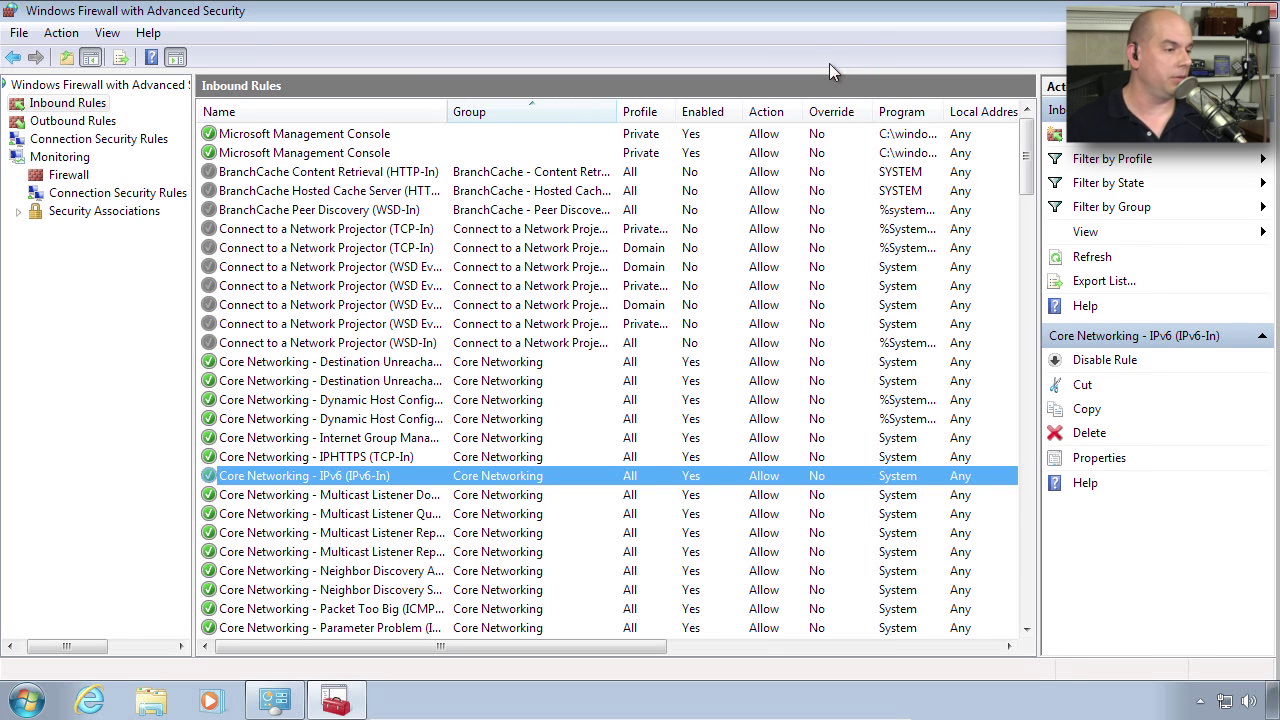
Browse Monitoring's Firewall, Connection Security Rules and Security Associations views, then refresh Connection Security Rules.
{"action": "left_click", "coordinate": [70, 175]}
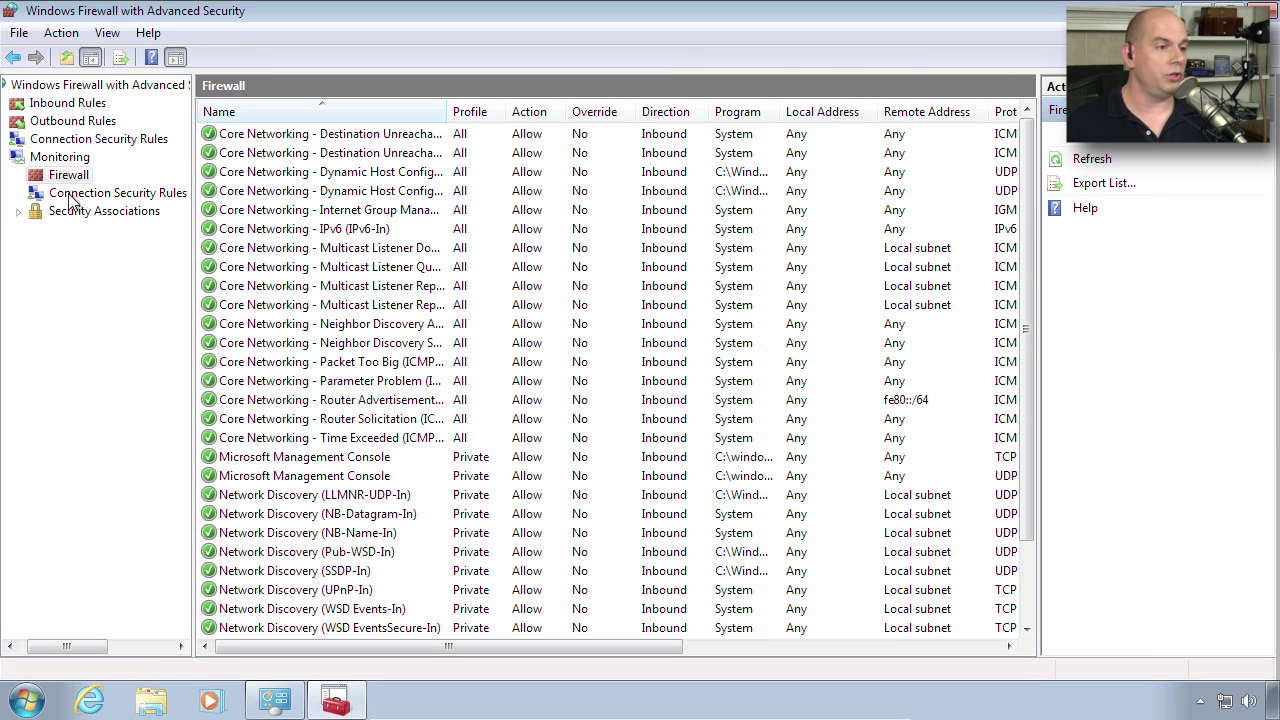
{"action": "left_click", "coordinate": [72, 195]}
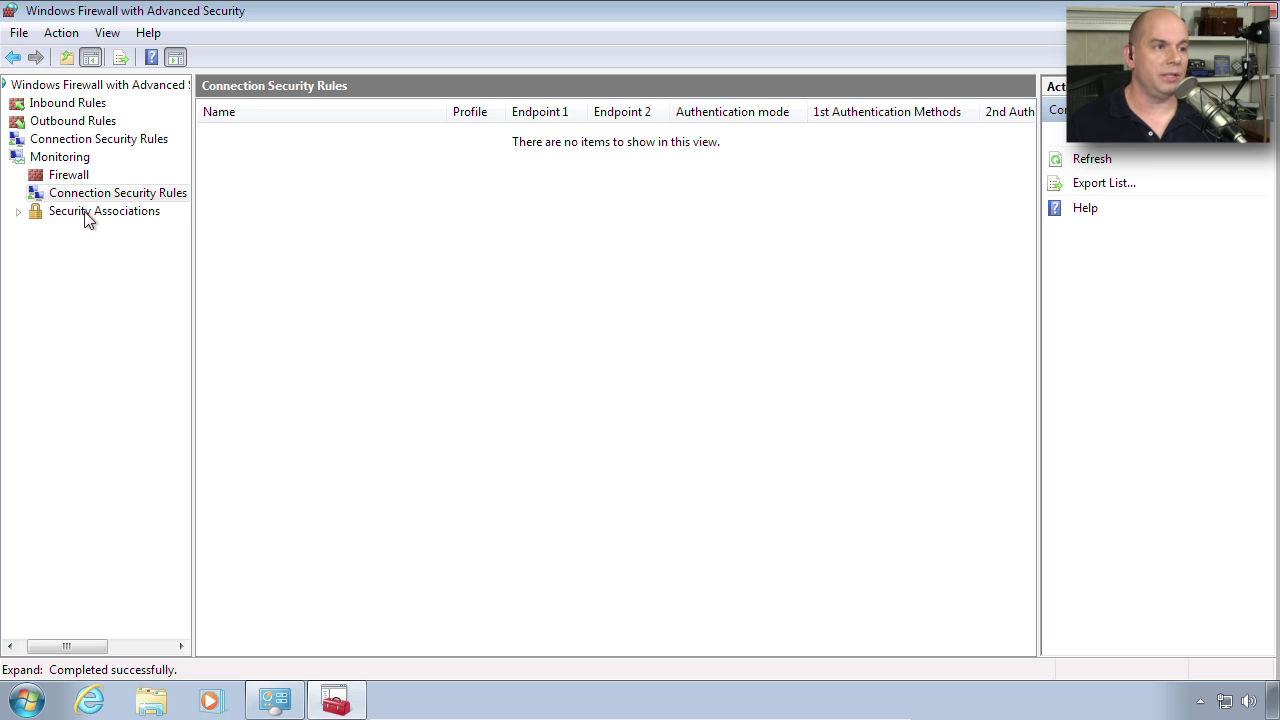
{"action": "left_click", "coordinate": [87, 214]}
{"action": "left_click", "coordinate": [86, 194]}
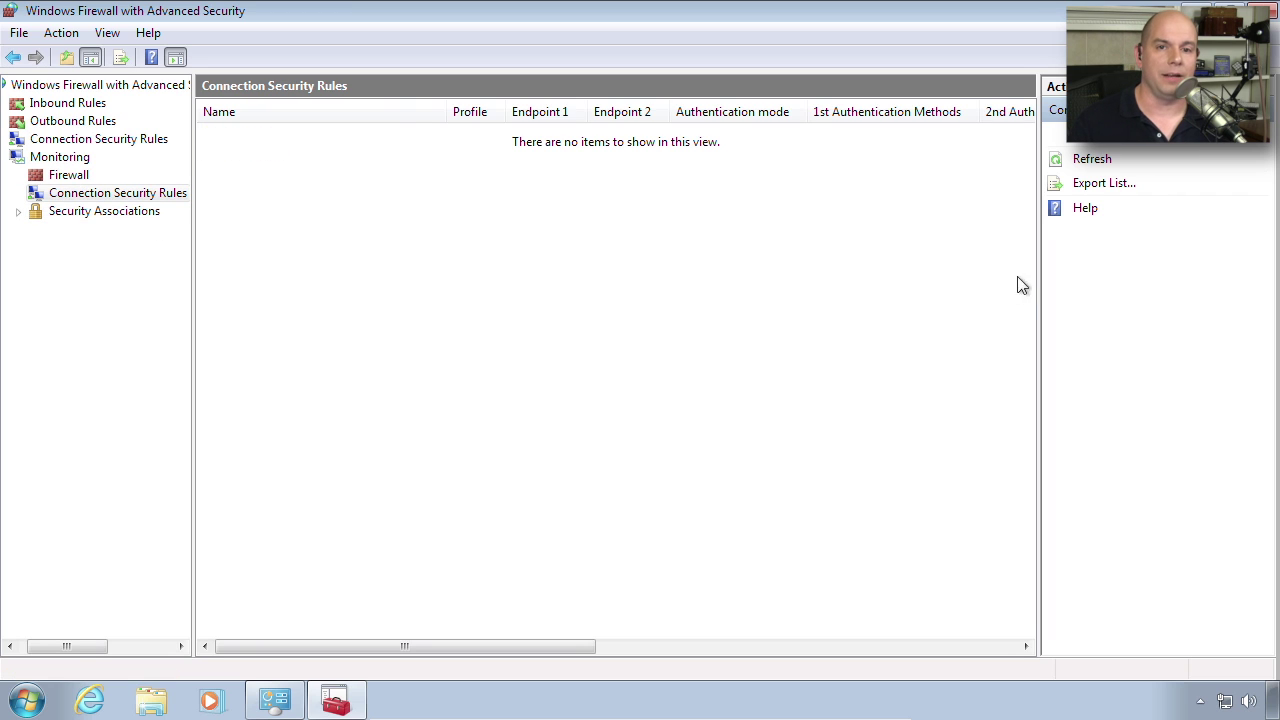
{"action": "left_click", "coordinate": [1093, 162]}
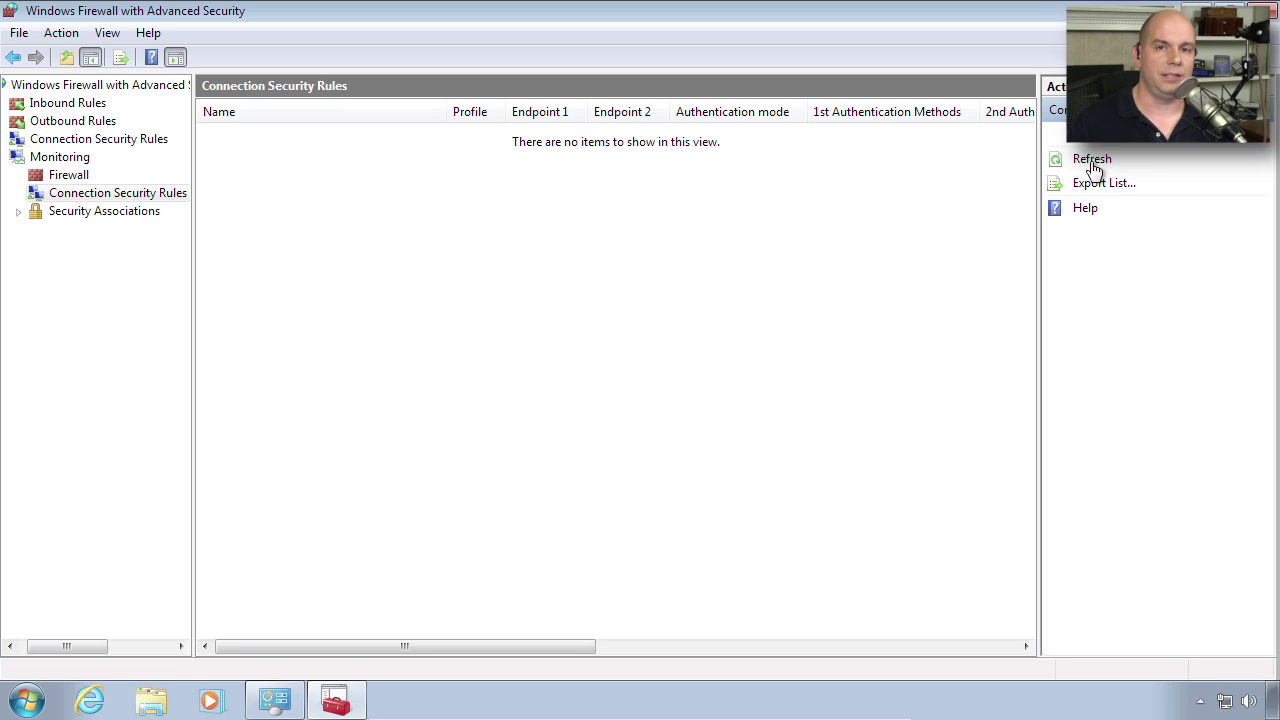